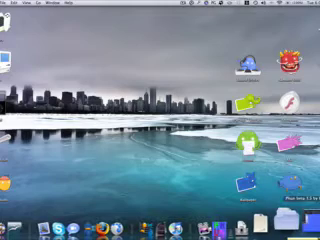
# - Launch Phun and load the pink-basin ragdoll example from File > Import scenes
pyautogui.click(298, 228)
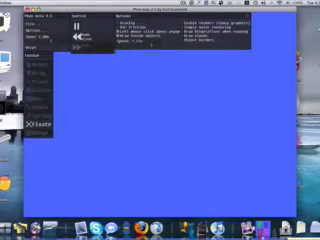
pyautogui.click(30, 21)
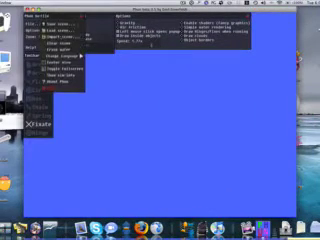
pyautogui.click(30, 35)
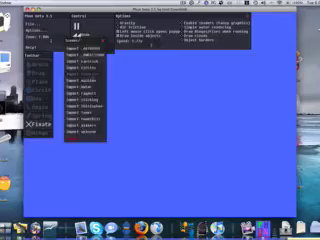
pyautogui.click(82, 46)
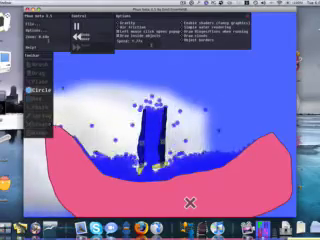
# - Draw large blue and red circles, lift the red one, then add a small magenta circle and another
pyautogui.moveTo(82, 78); pyautogui.dragTo(82, 112)
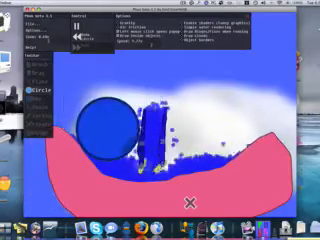
pyautogui.moveTo(210, 75); pyautogui.dragTo(231, 100)
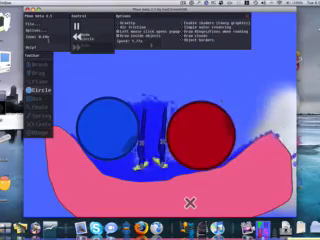
pyautogui.moveTo(200, 125); pyautogui.dragTo(220, 90)
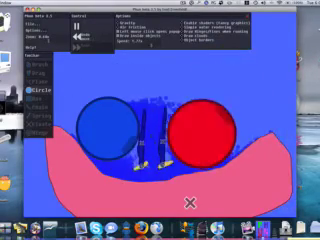
pyautogui.moveTo(150, 120); pyautogui.dragTo(158, 130)
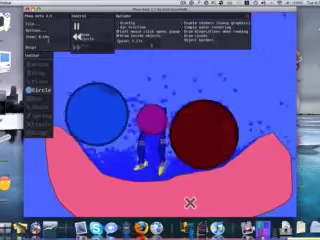
pyautogui.moveTo(150, 175); pyautogui.dragTo(175, 200)
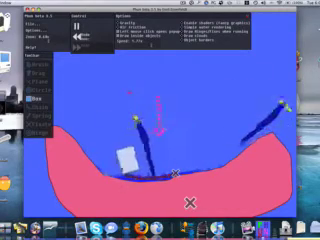
# - Drag out seven boxes, including green, orange and cyan ones, over and inside the basin
pyautogui.moveTo(101, 83); pyautogui.dragTo(265, 218)
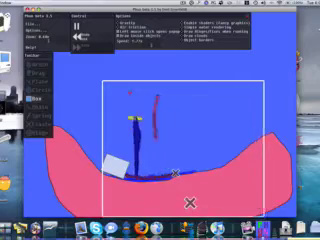
pyautogui.moveTo(180, 140); pyautogui.dragTo(277, 186)
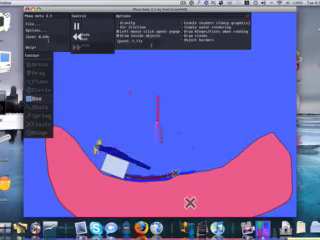
pyautogui.moveTo(145, 108); pyautogui.dragTo(235, 125)
pyautogui.moveTo(118, 116); pyautogui.dragTo(145, 130)
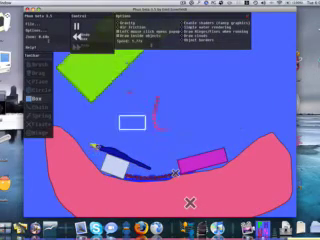
pyautogui.moveTo(175, 70); pyautogui.dragTo(227, 110)
pyautogui.moveTo(160, 55); pyautogui.dragTo(200, 100)
pyautogui.moveTo(220, 95); pyautogui.dragTo(245, 115)
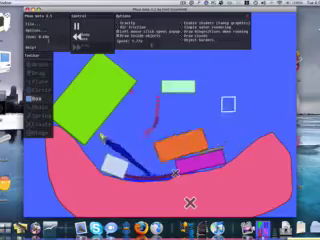